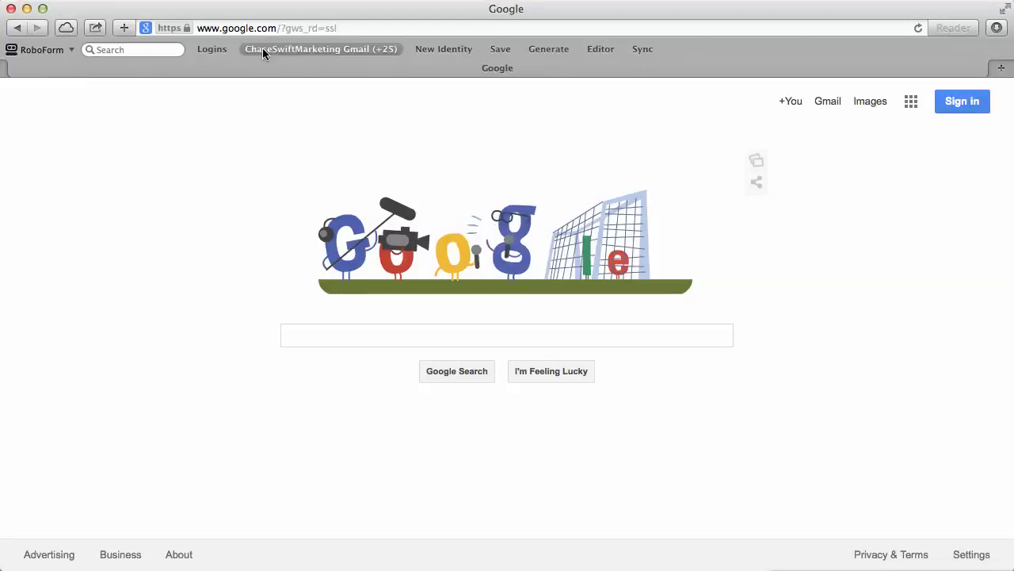
Go to the Google Voice site by entering 'voice' in Safari's address bar and choosing the top hit
click(279, 27)
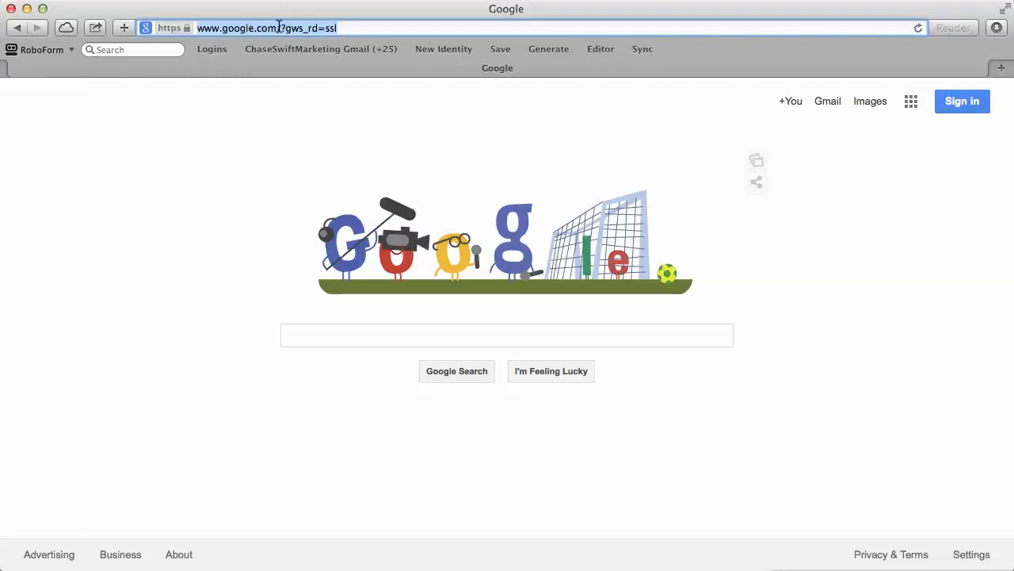
text(voic)
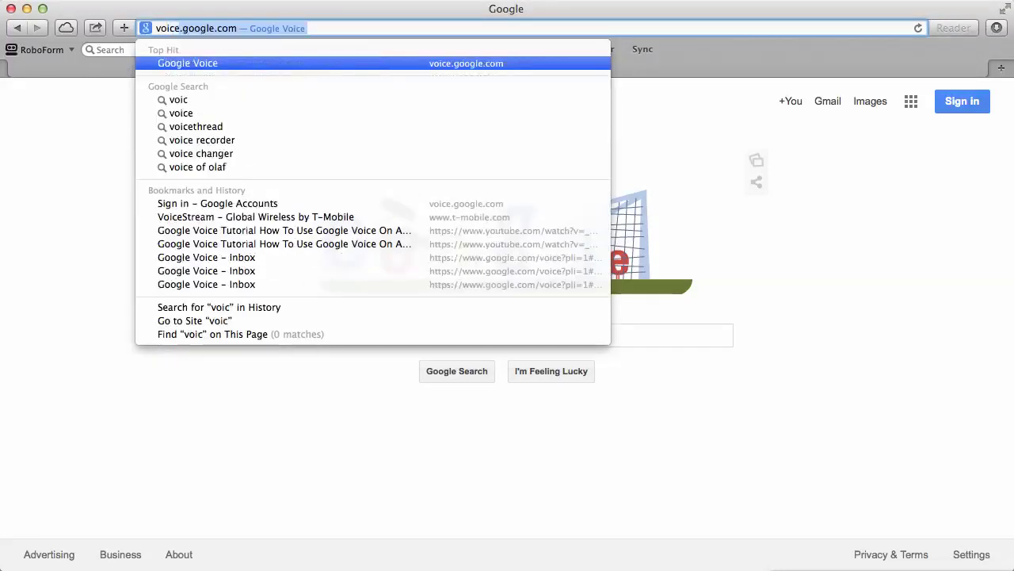
text(e)
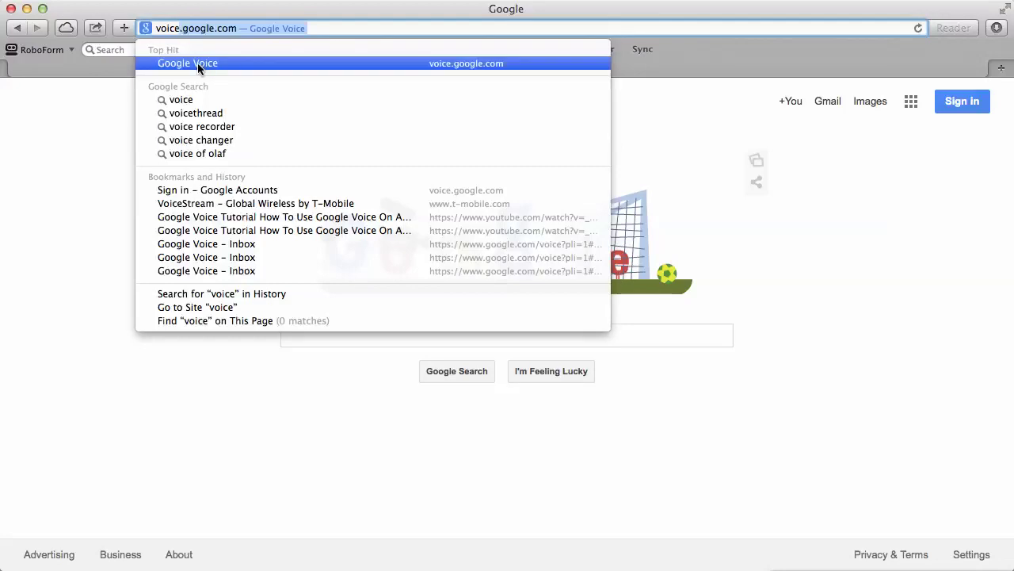
click(202, 63)
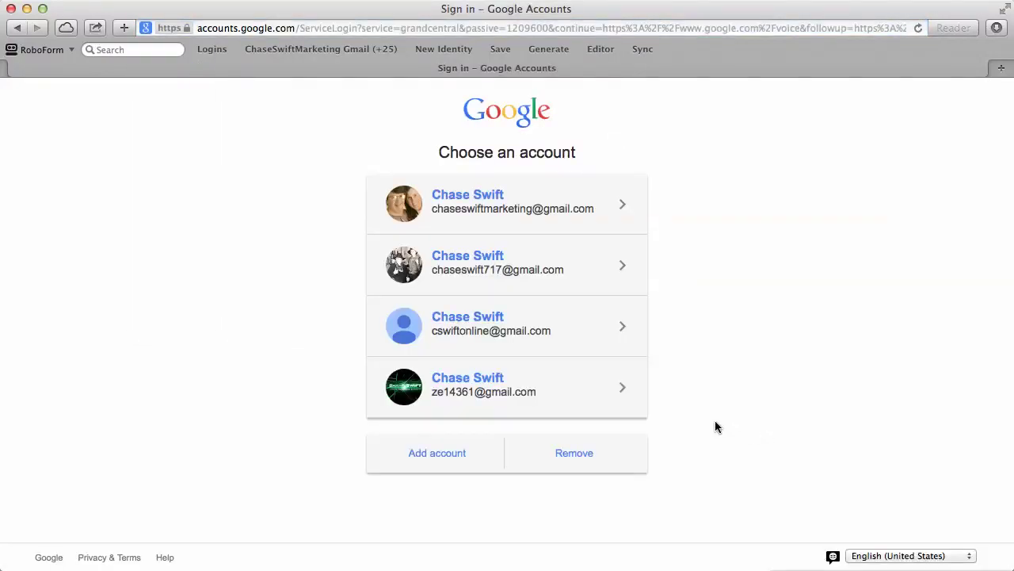
Sign in with the chosen Google account, filling its password from the matching saved RoboForm login
click(493, 321)
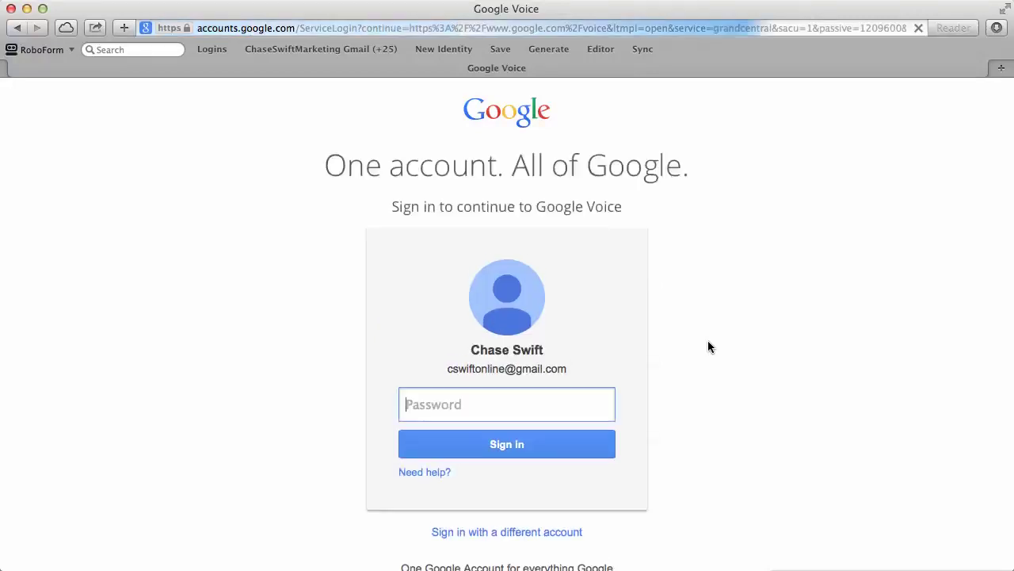
click(270, 48)
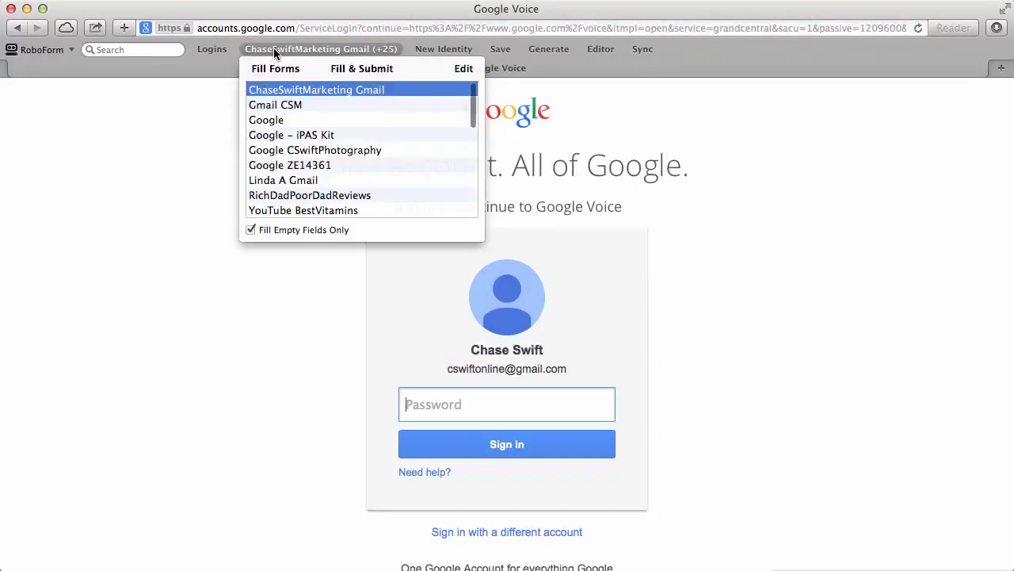
scroll(322, 135, down, 5)
scroll(324, 143, down, 5)
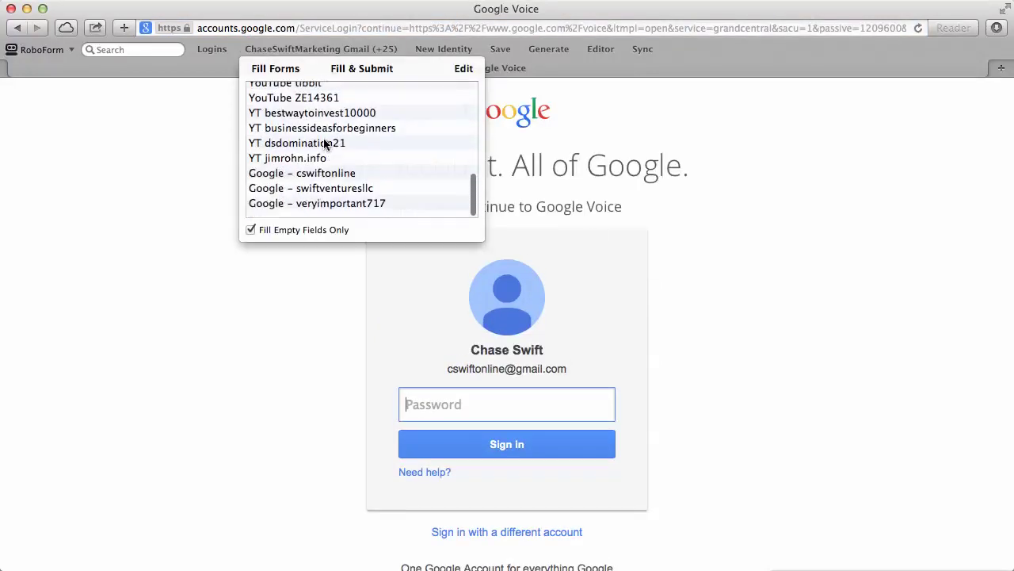
click(329, 180)
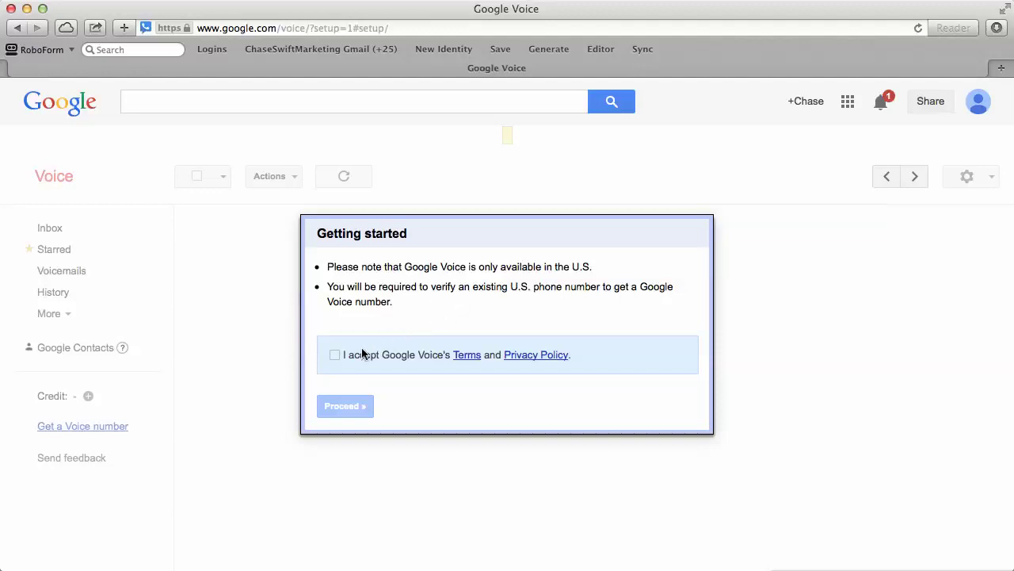
Accept the Google Voice terms and privacy policy, proceed, and choose to get a new number
click(335, 357)
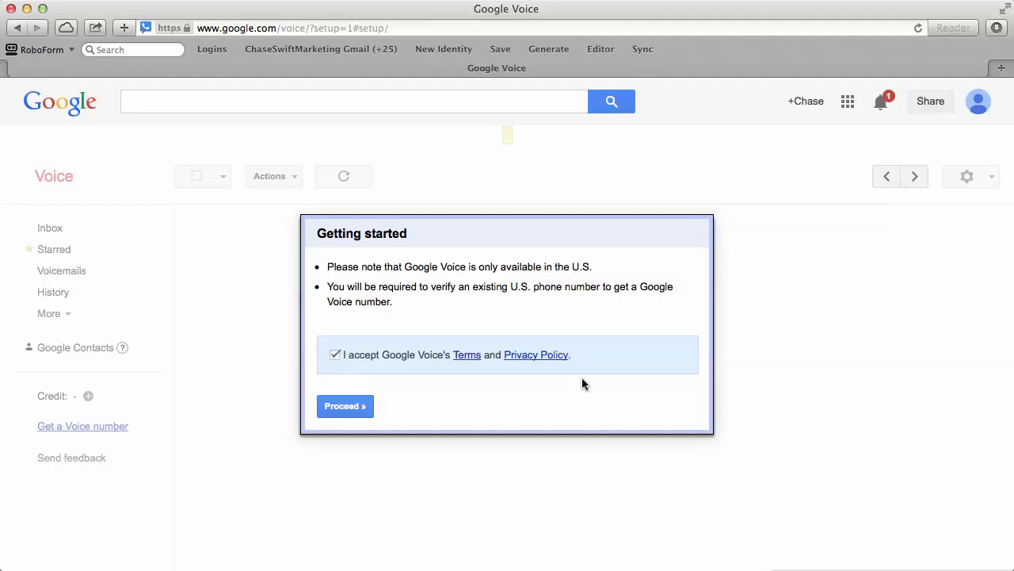
click(351, 405)
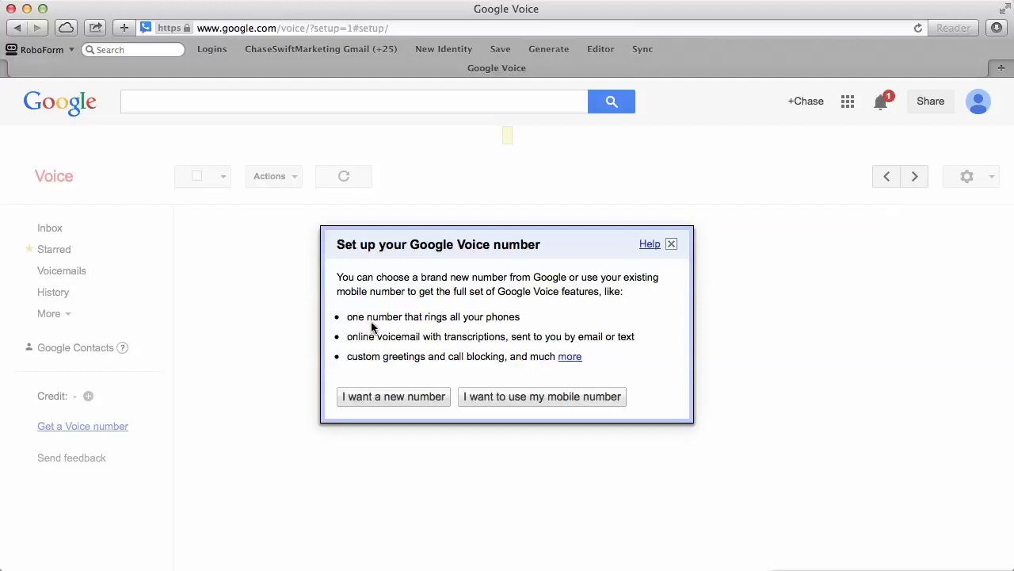
drag(348, 317, 519, 320)
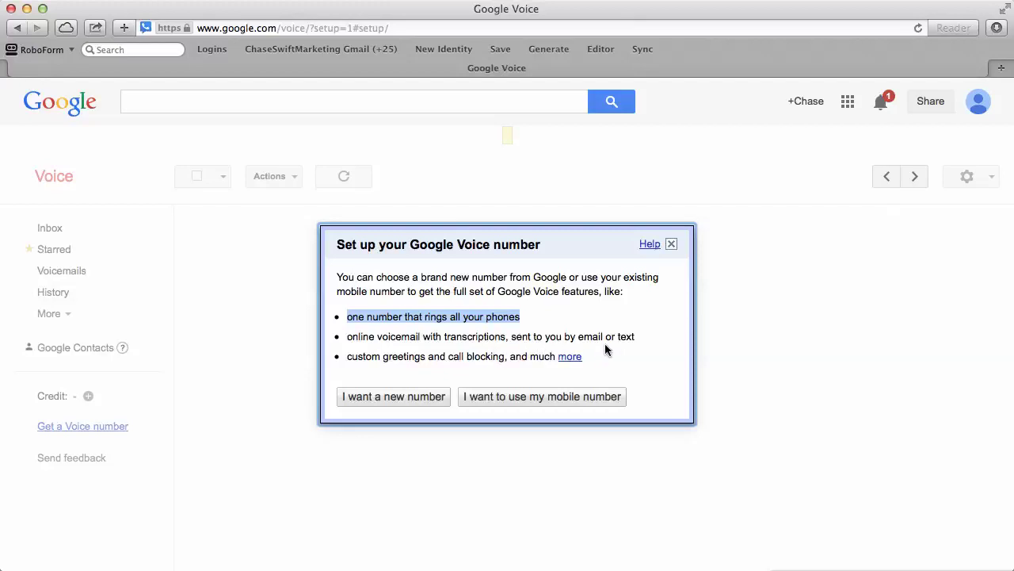
click(354, 357)
drag(354, 357, 507, 359)
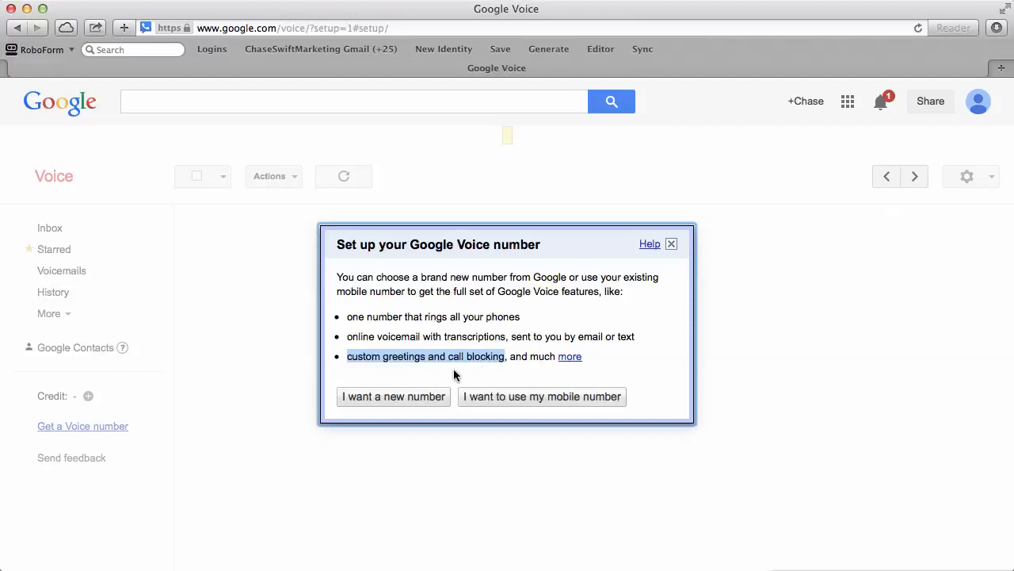
click(413, 400)
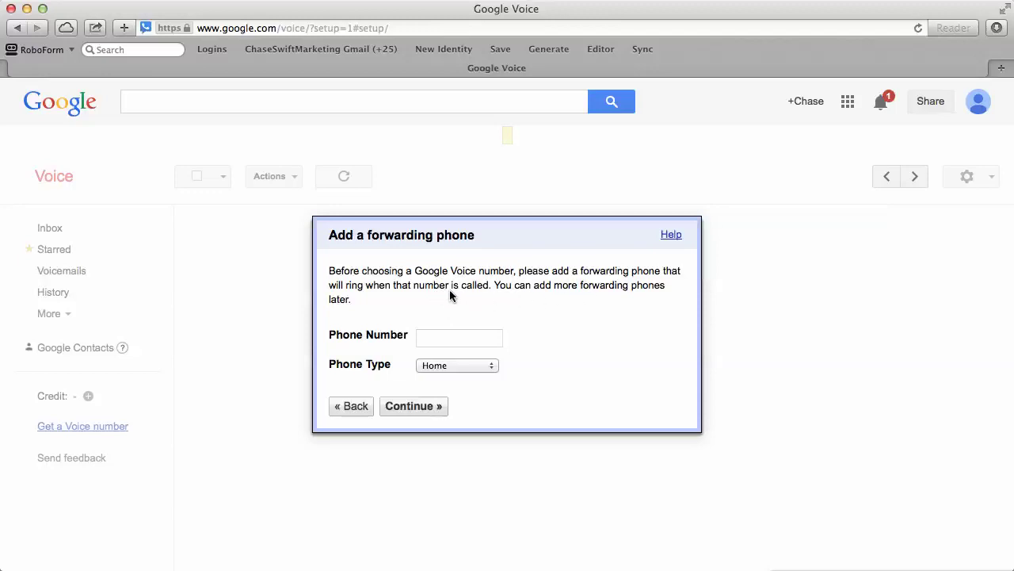
Enter the forwarding phone number, continue, and start the verification call to that phone
click(450, 345)
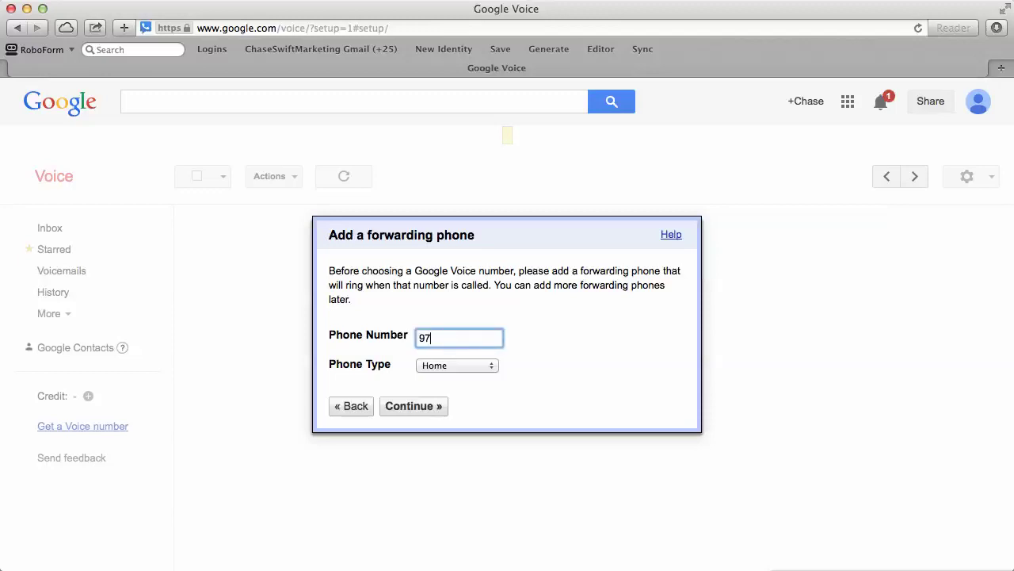
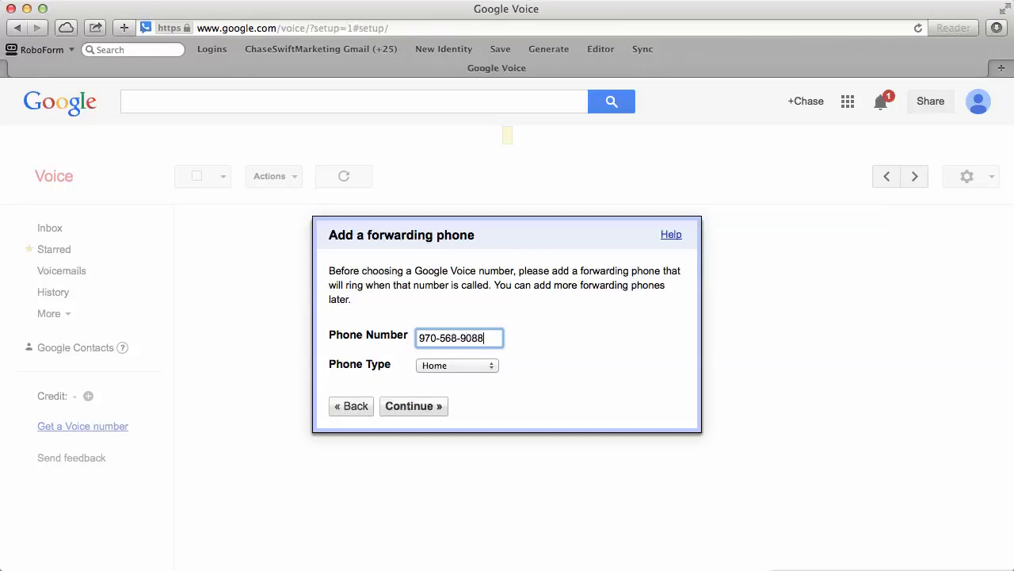
click(404, 407)
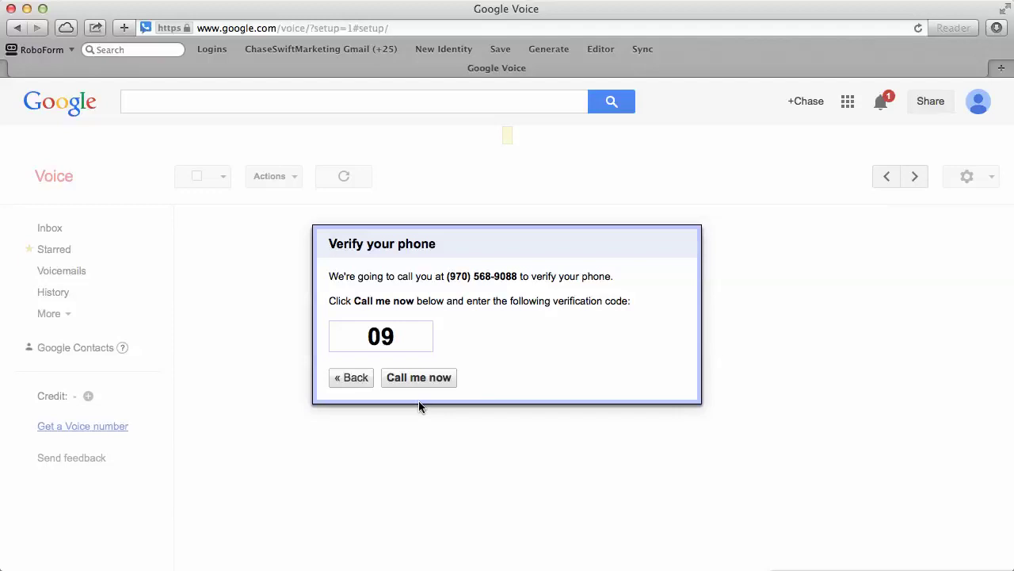
click(420, 378)
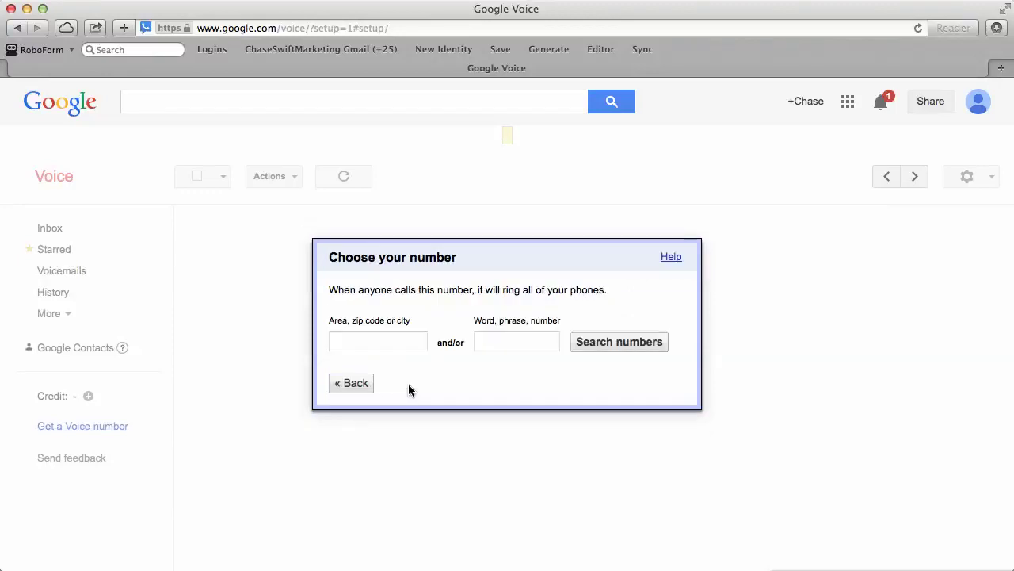
Search for available Google Voice numbers in area code 970
click(396, 344)
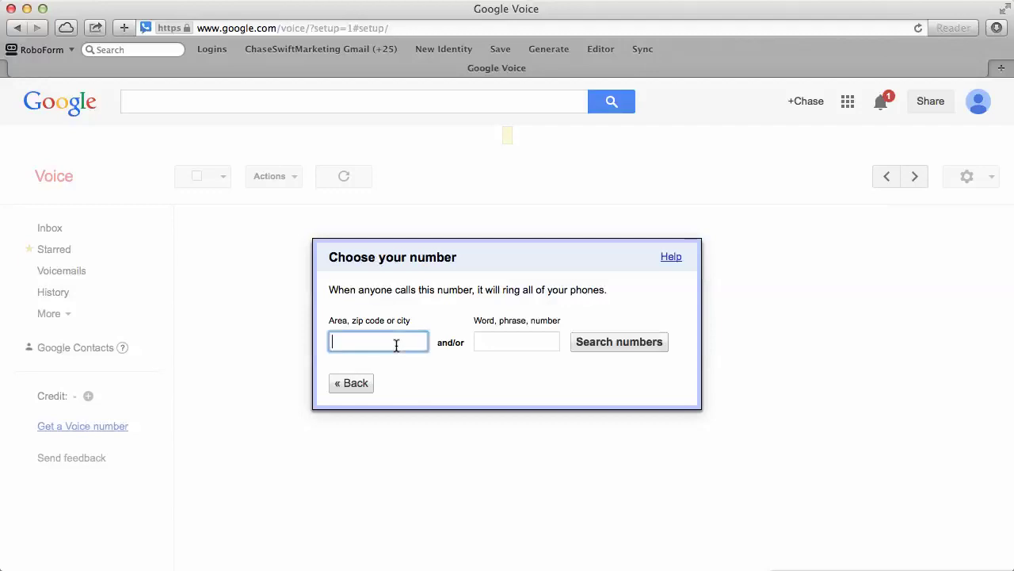
text(970)
click(566, 381)
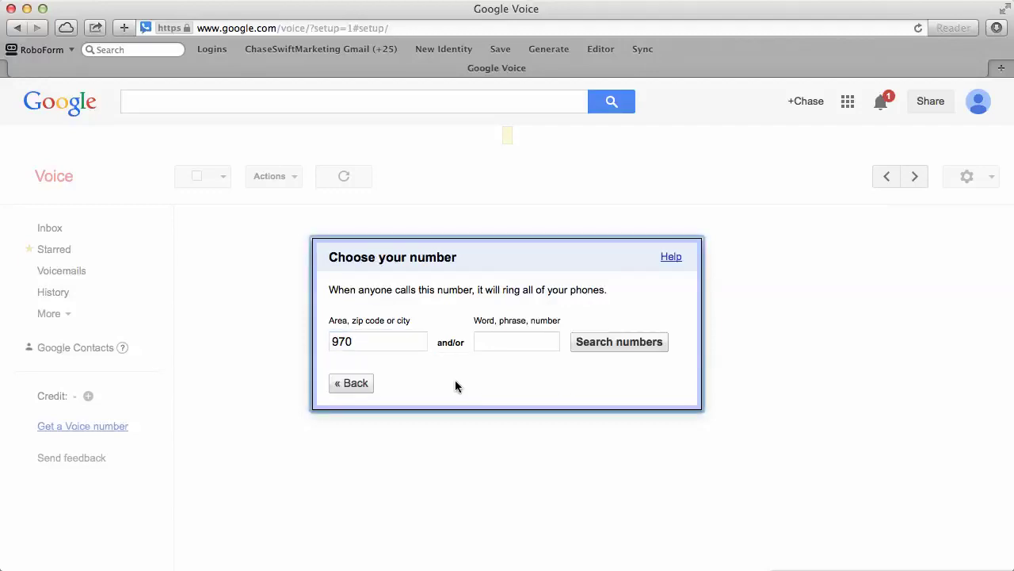
click(616, 346)
click(600, 343)
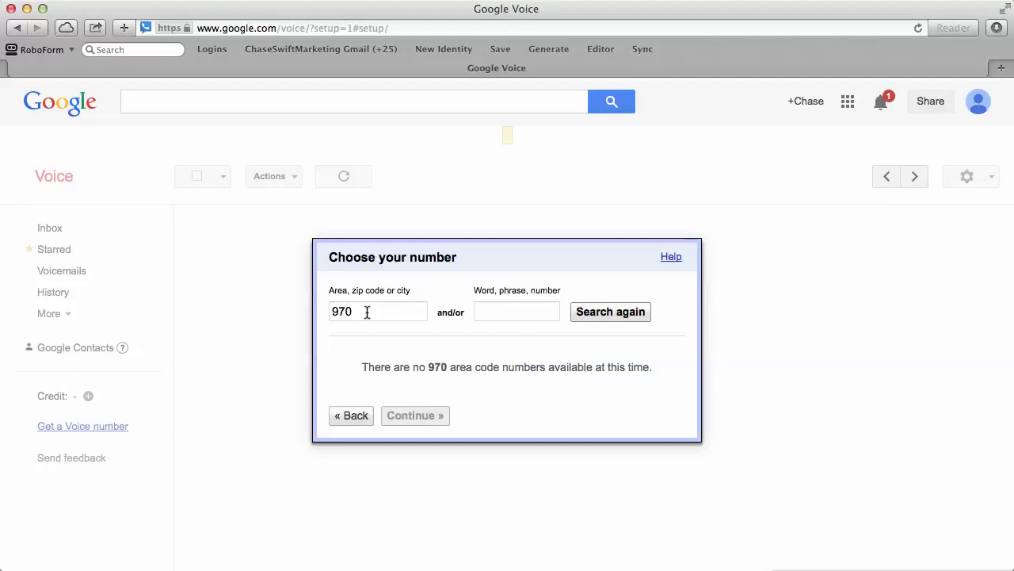
Search area codes 218 and 262 for available numbers
drag(367, 311, 325, 310)
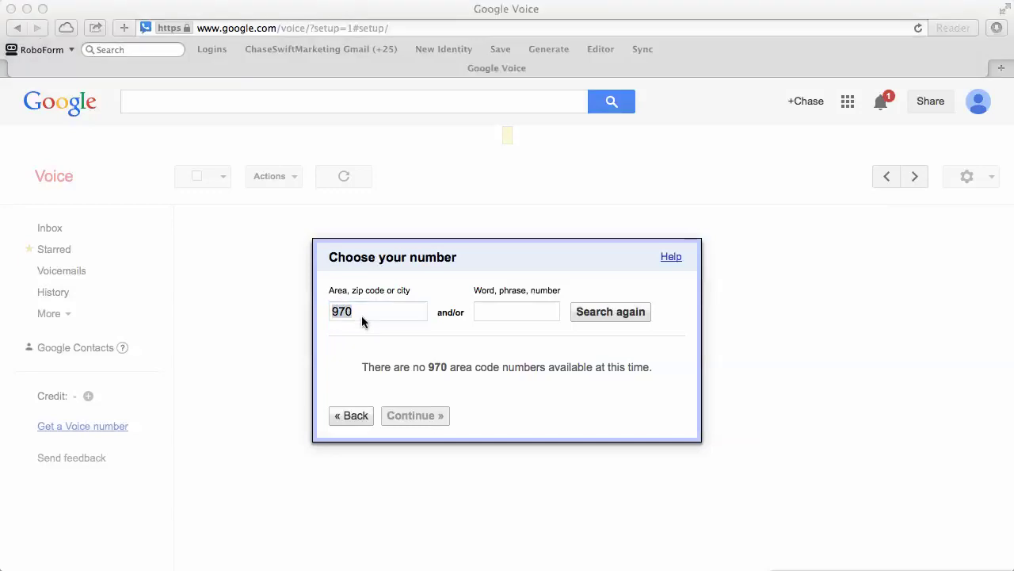
click(362, 315)
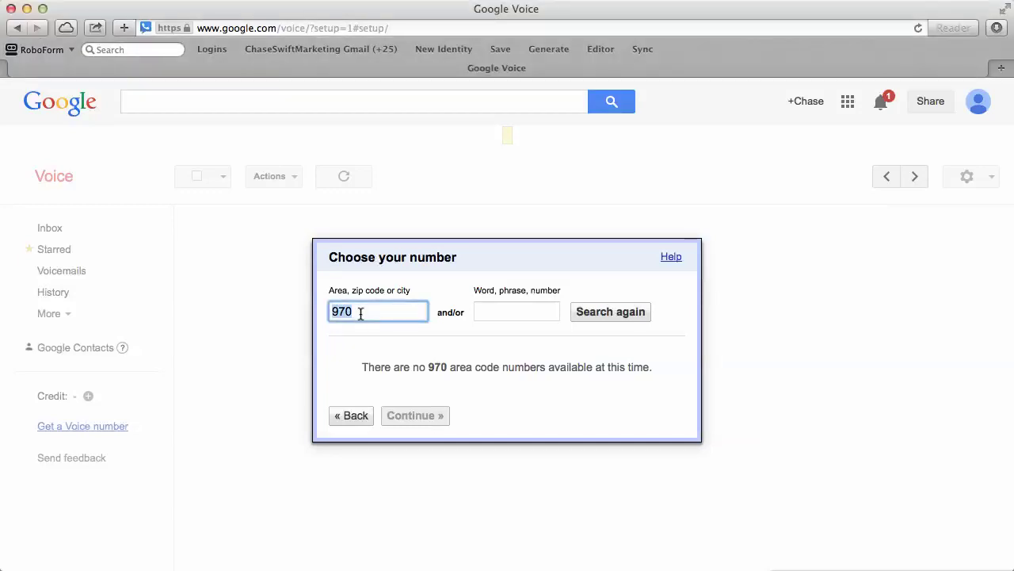
text(218)
click(610, 317)
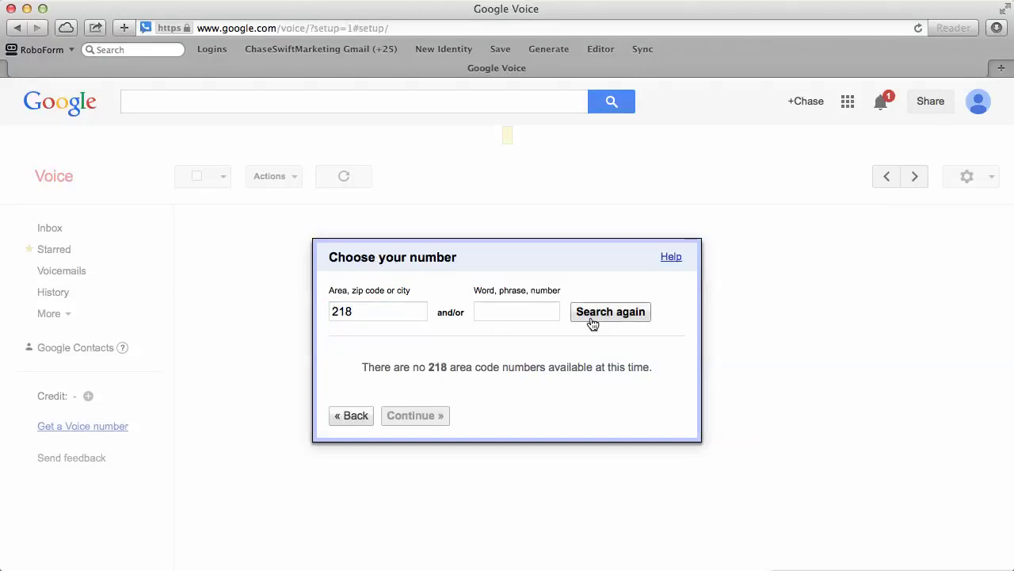
click(377, 314)
double_click(376, 313)
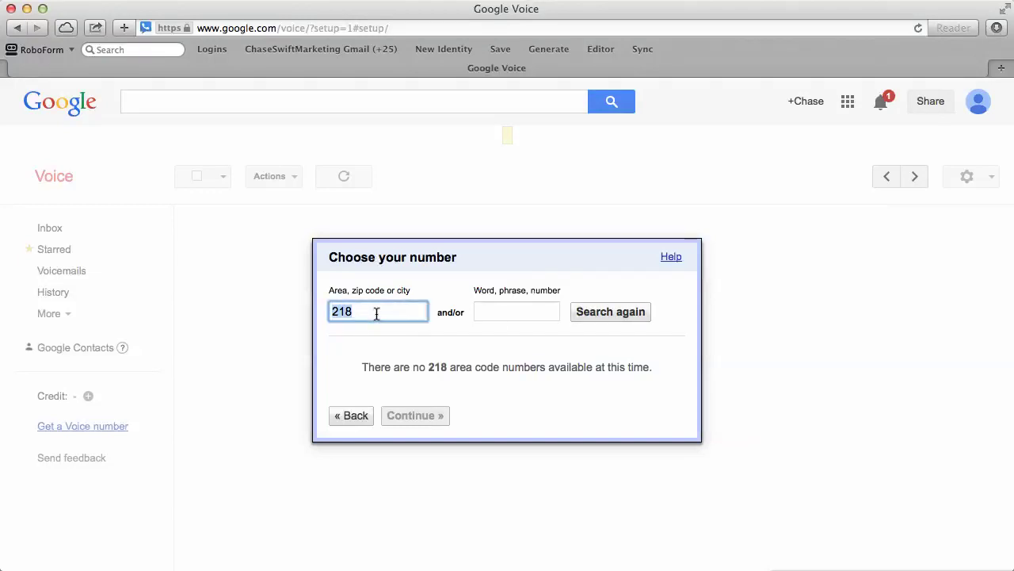
text(262)
click(610, 314)
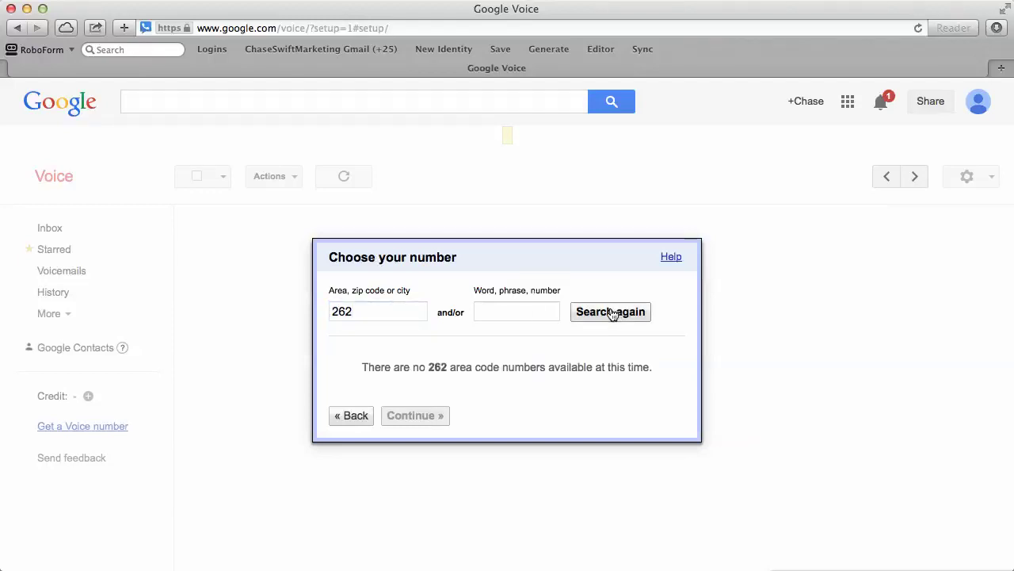
Search area codes 248, 403 and 434 in turn for available numbers
double_click(376, 313)
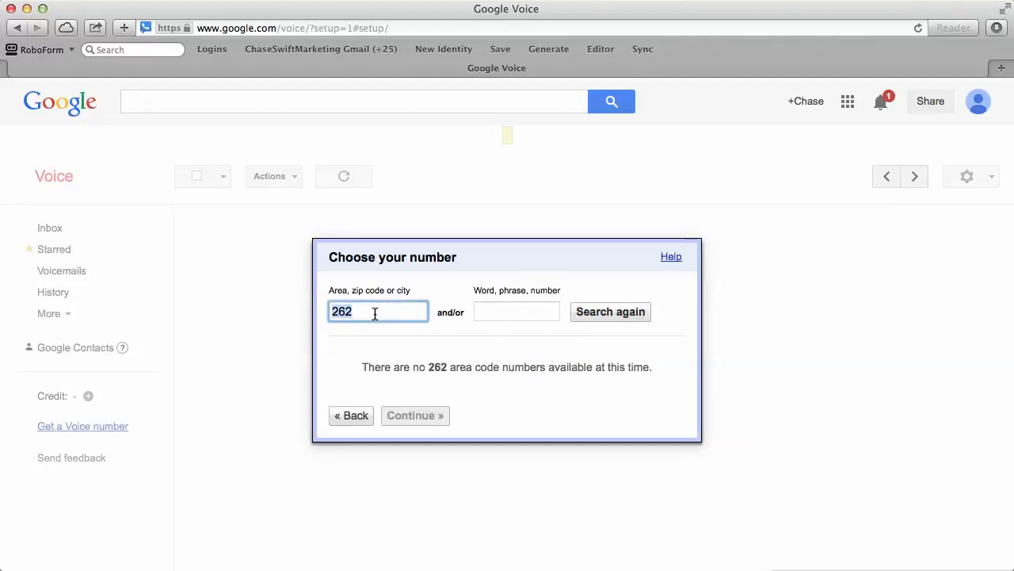
text(248)
click(596, 317)
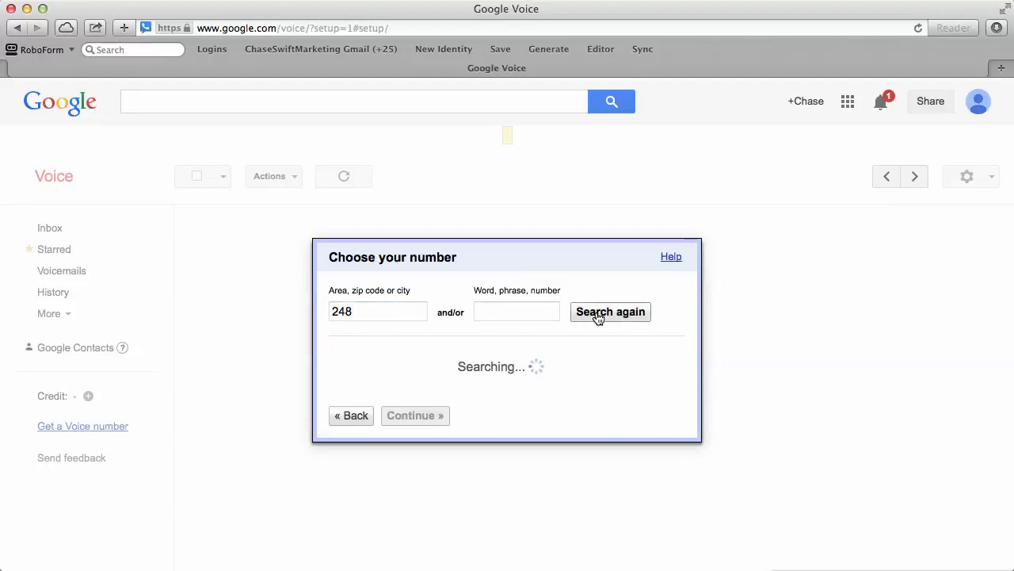
double_click(392, 311)
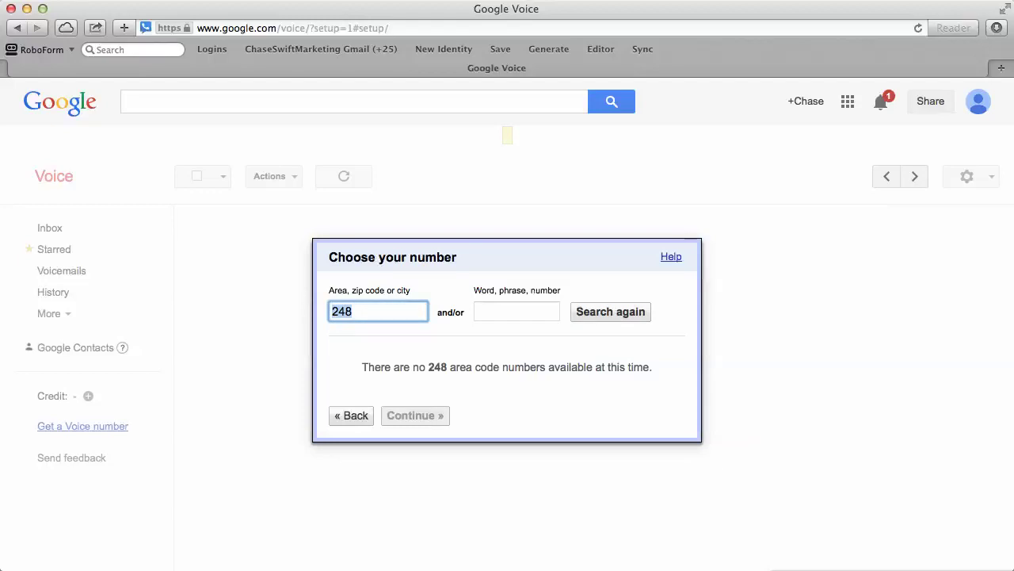
mouse_move(1, 349)
text(403)
click(608, 313)
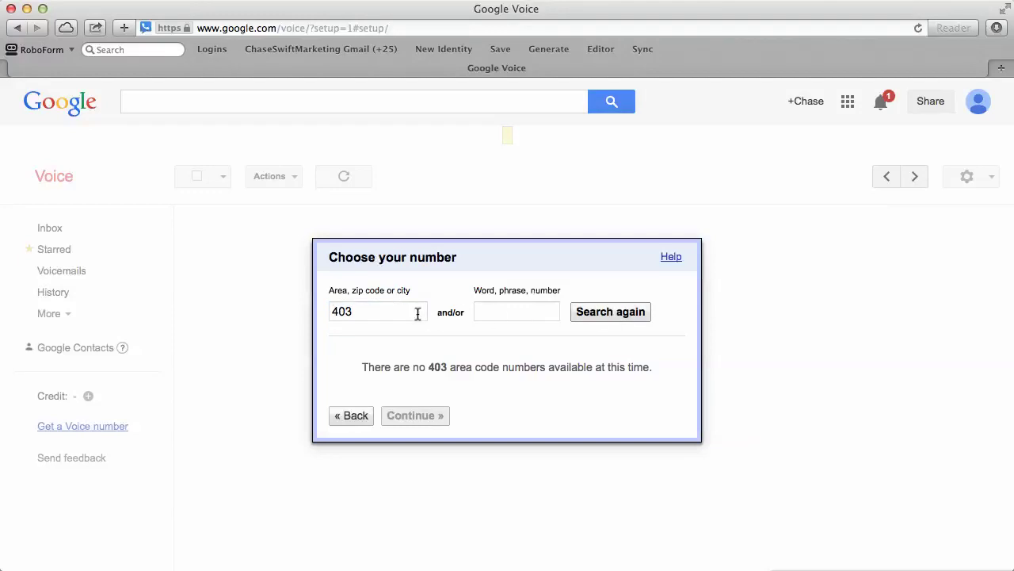
click(383, 310)
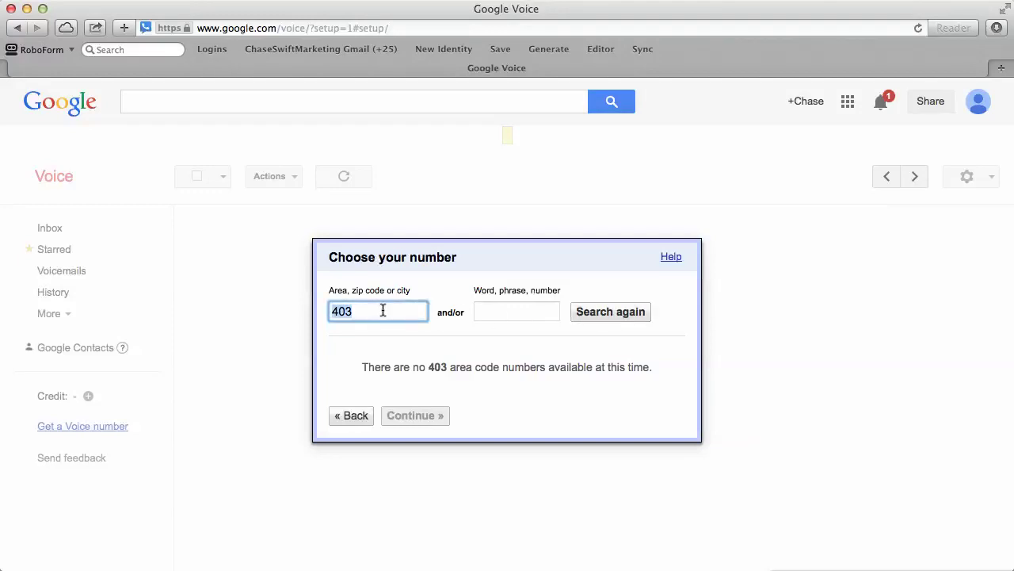
text(434)
click(621, 314)
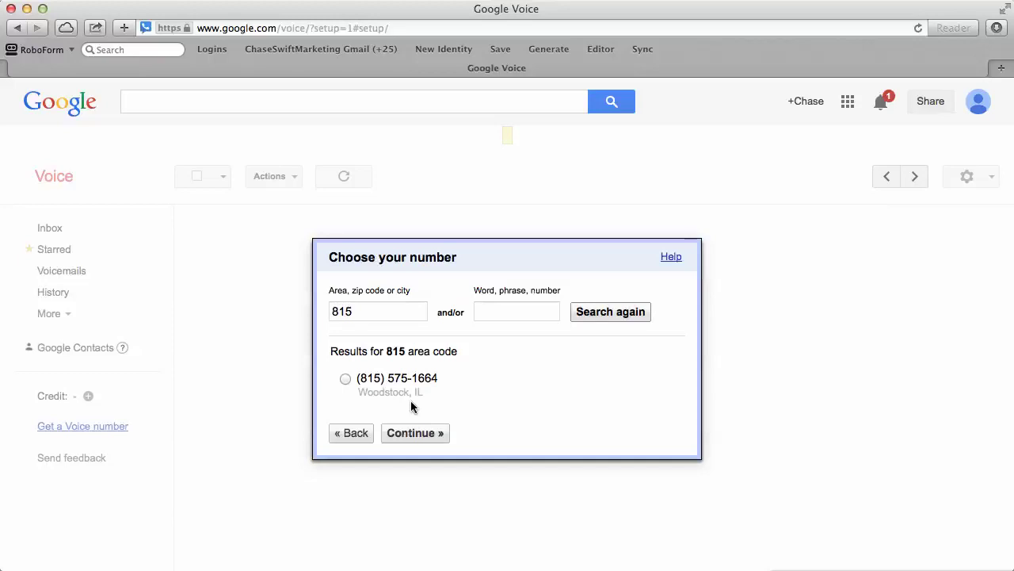
Select the Woodstock, IL number and continue, then after the error search area code 814
click(346, 378)
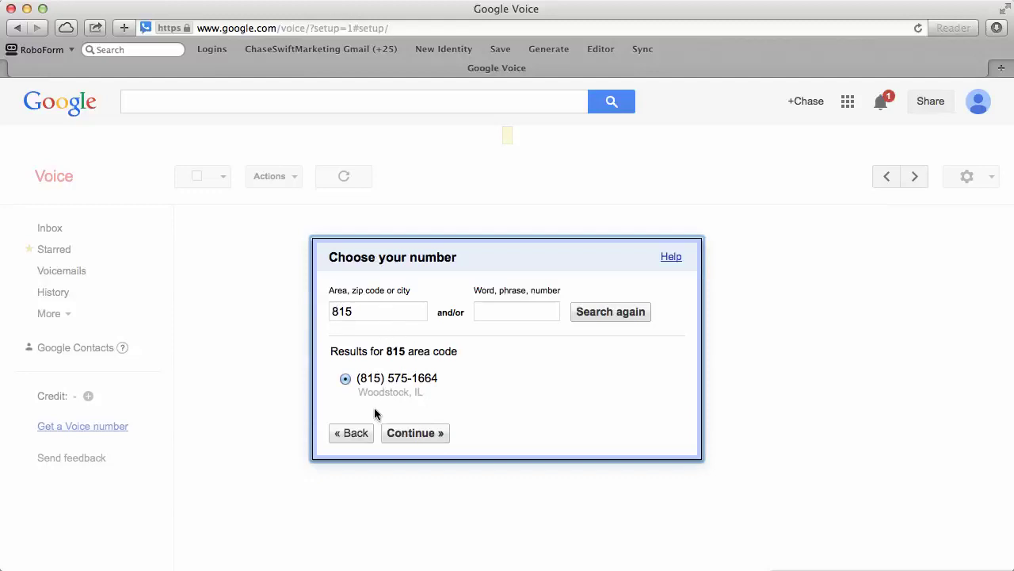
click(420, 434)
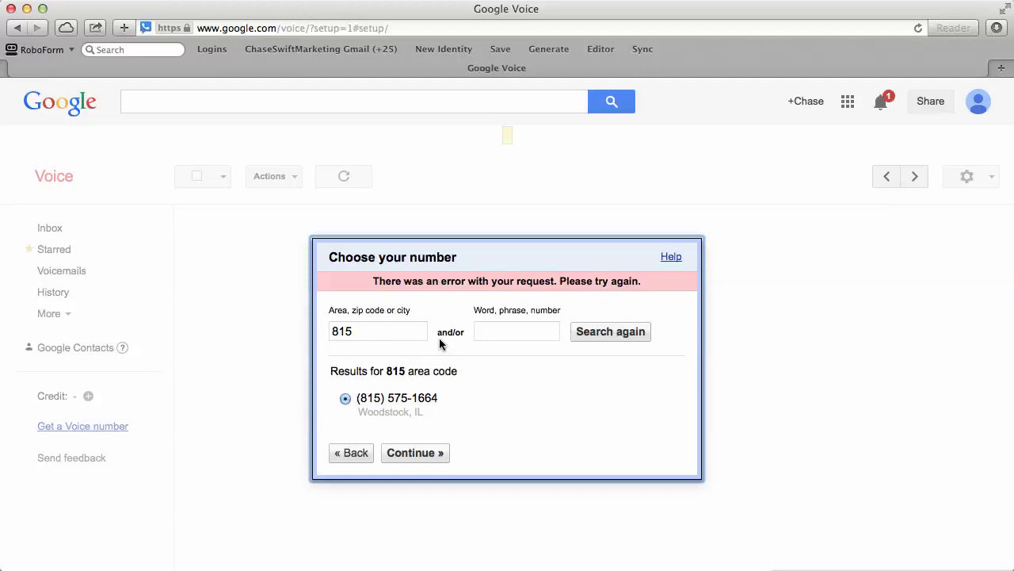
double_click(393, 334)
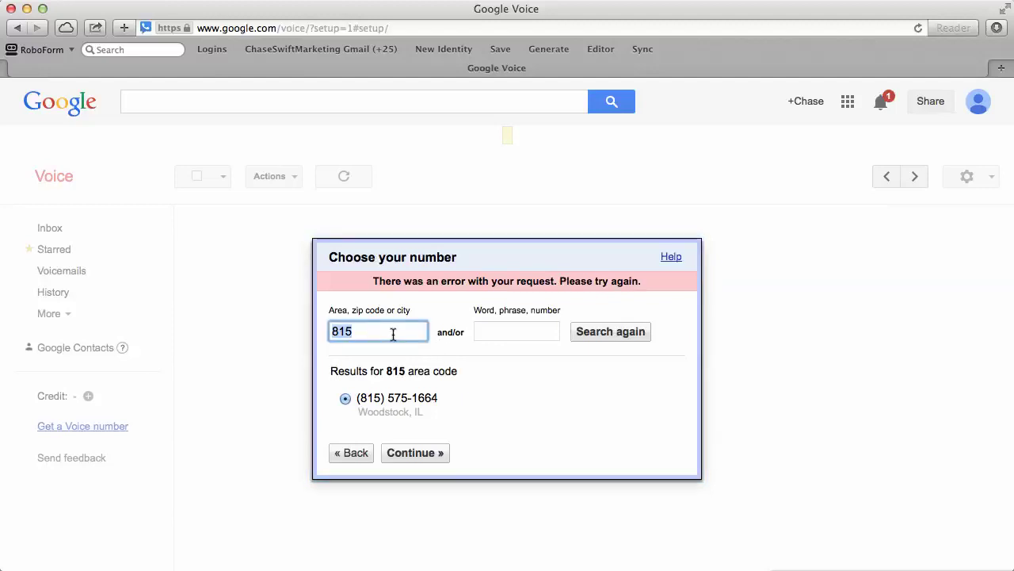
text(814)
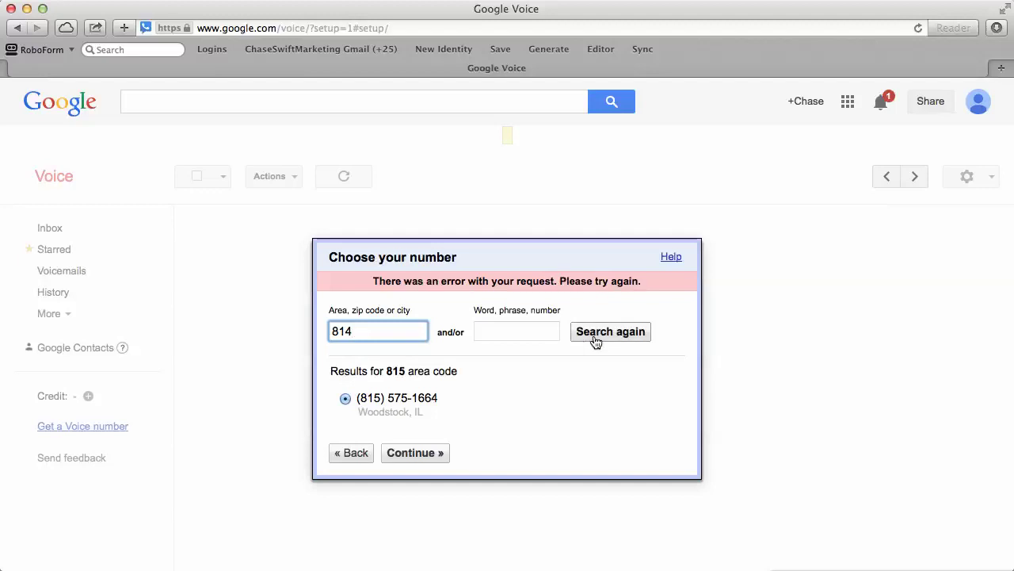
click(596, 337)
Search area codes 813, 812 and 811 in turn by changing the last digit
click(387, 314)
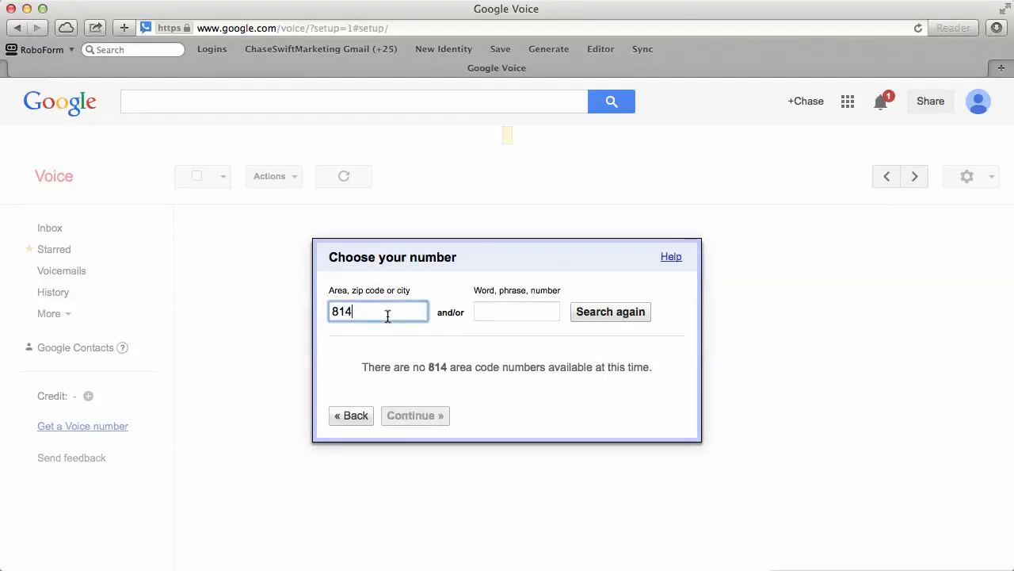
key(BackSpace)
text(3)
click(630, 322)
click(396, 312)
key(BackSpace)
text(2)
click(628, 319)
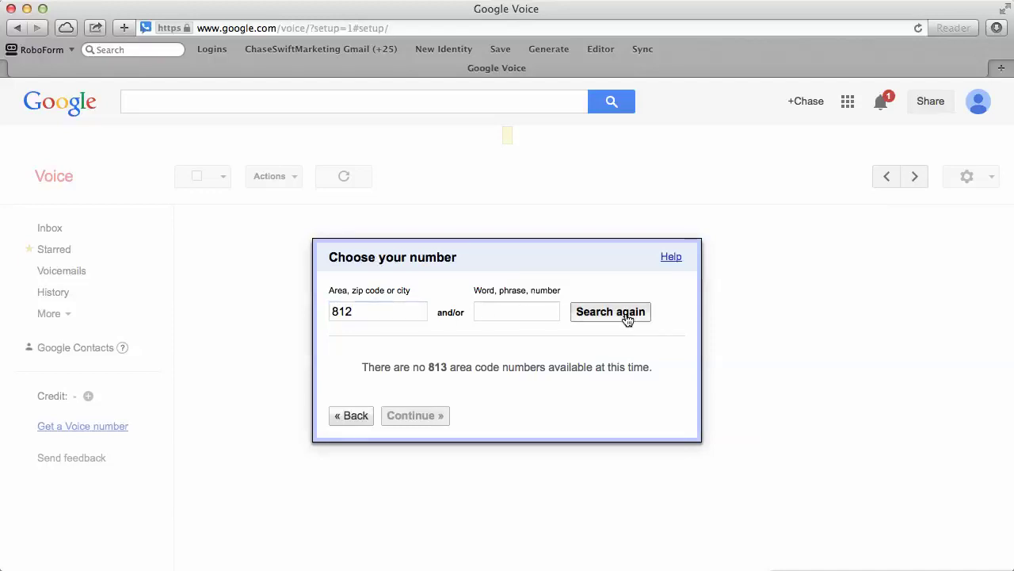
click(387, 314)
key(BackSpace)
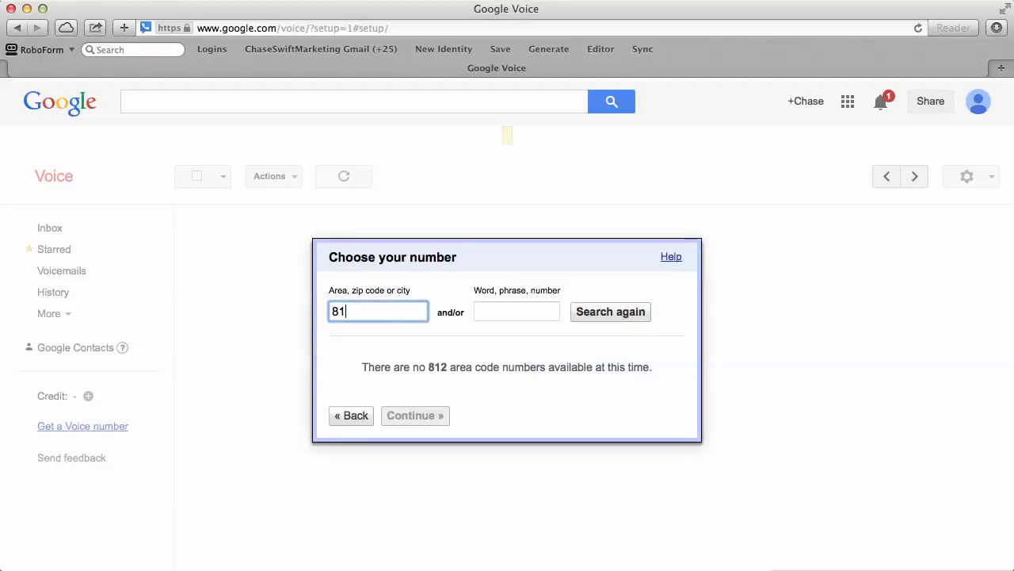
text(1)
click(590, 318)
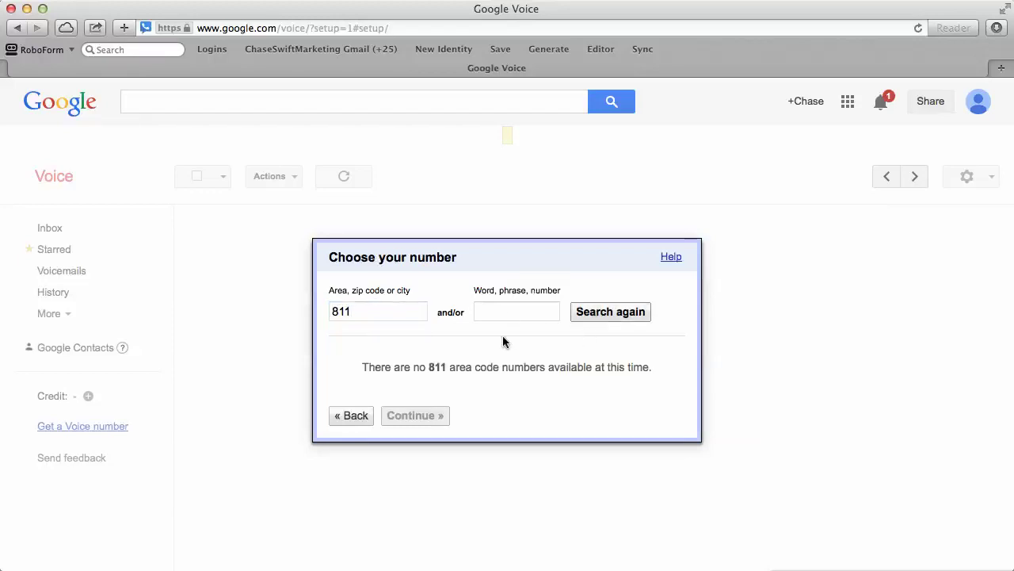
Search area codes 810 and 809 for available numbers
click(373, 316)
key(BackSpace)
text(0)
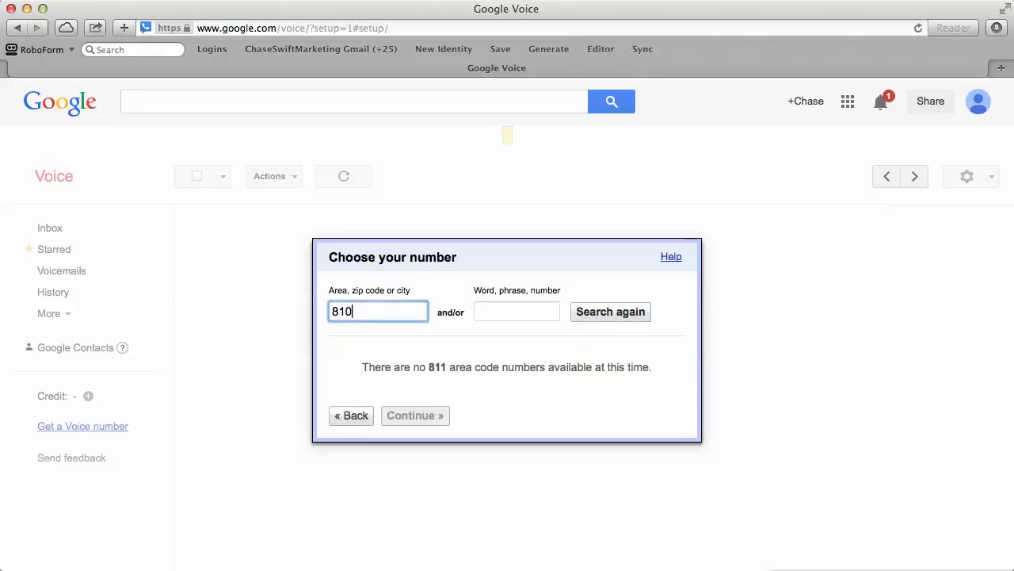
click(593, 317)
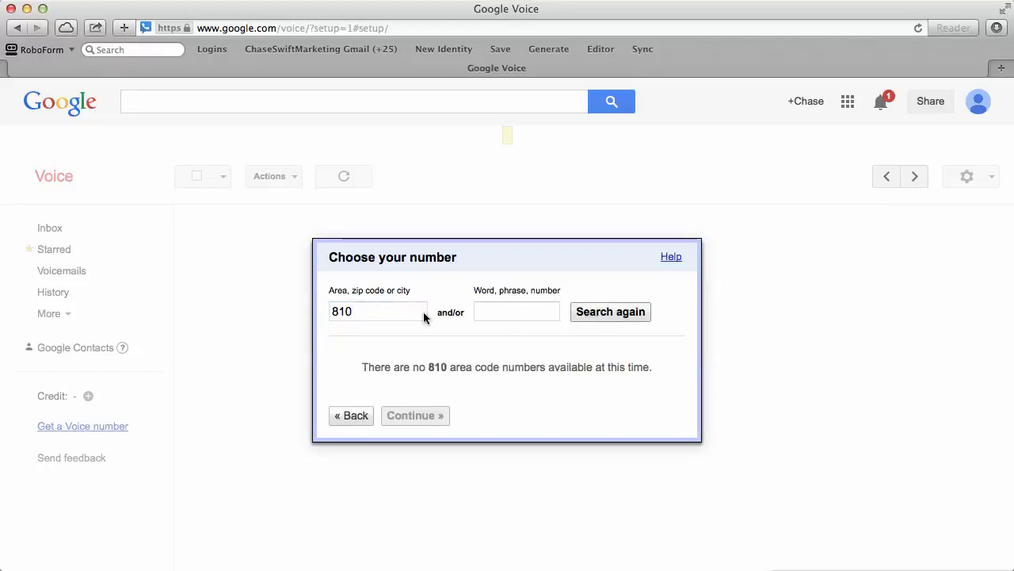
click(353, 310)
double_click(353, 311)
text(809)
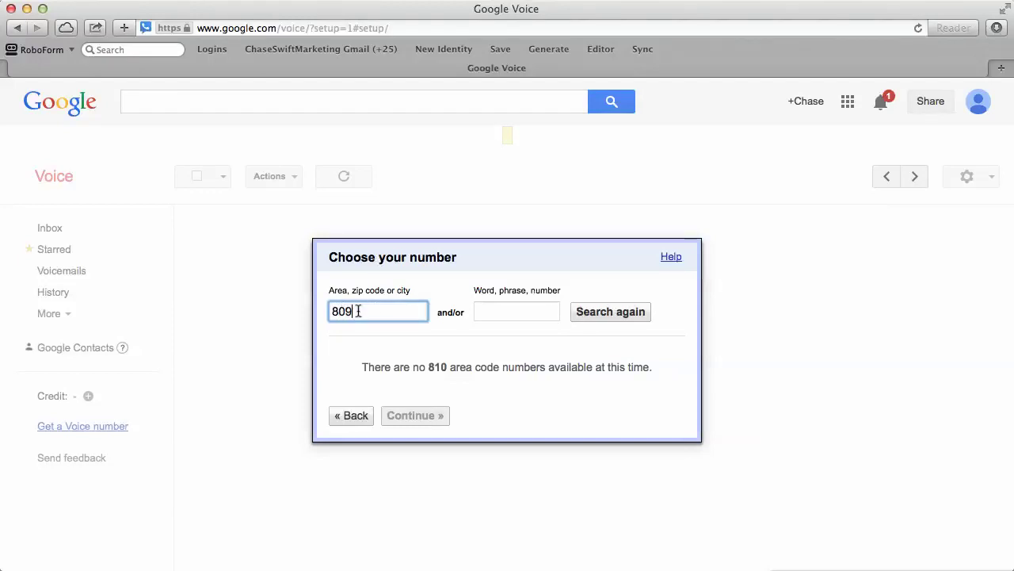
click(640, 316)
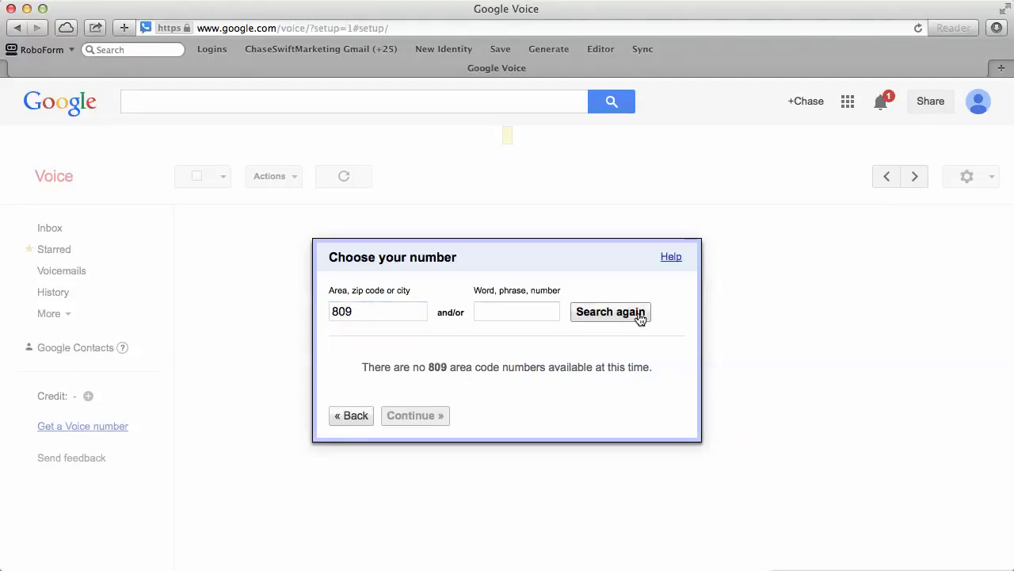
click(405, 312)
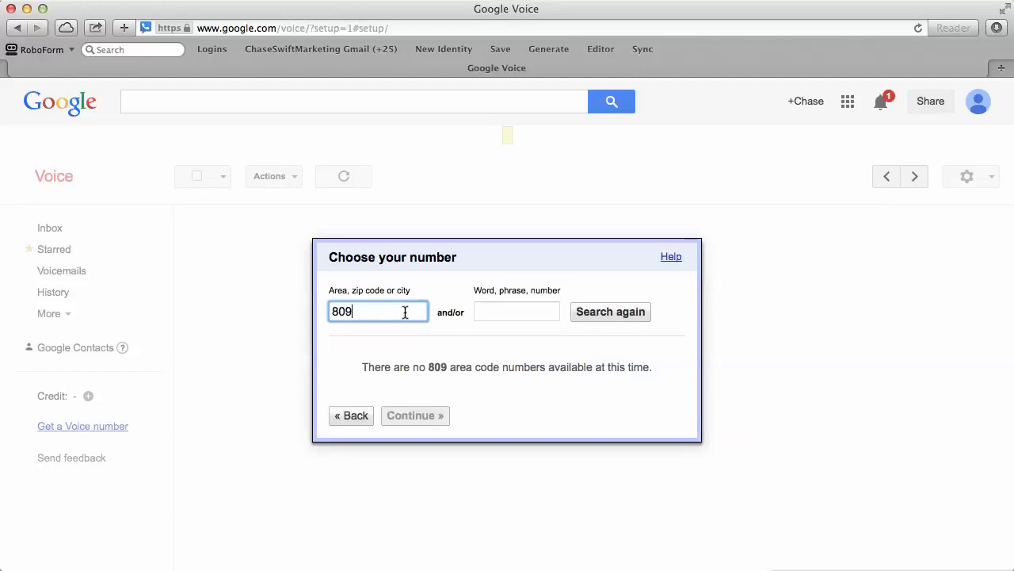